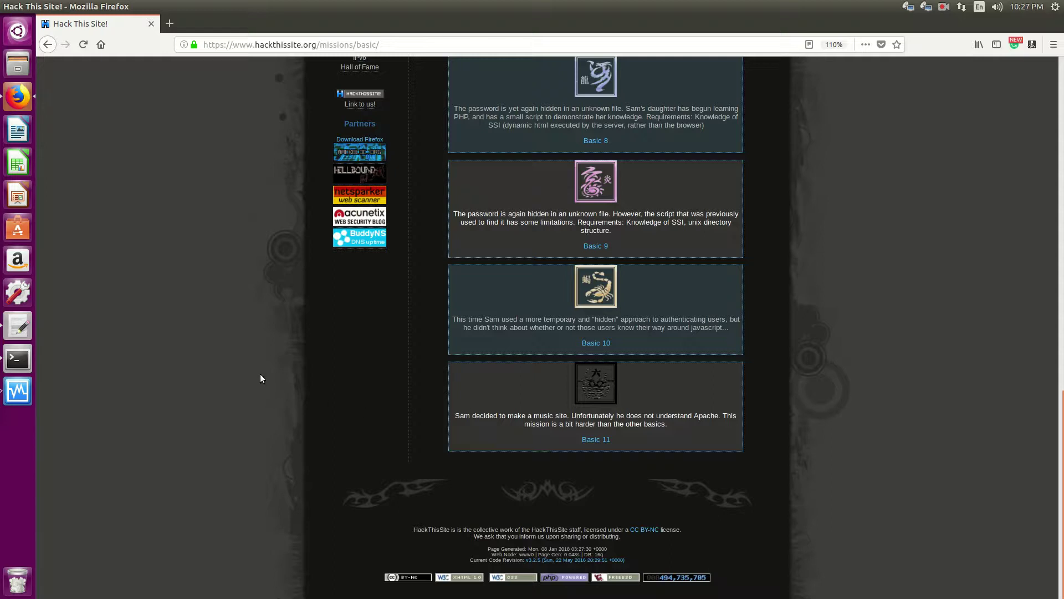
Step: Read the Basic 11 description on the missions list, then open the Basic 11 mission
left_click(596, 439)
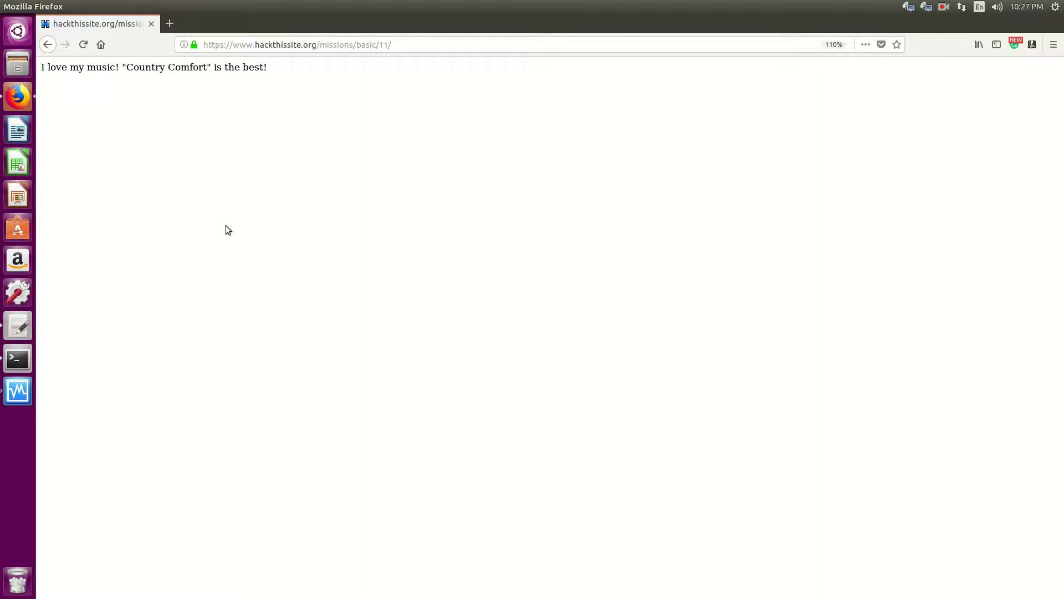
left_click(47, 45)
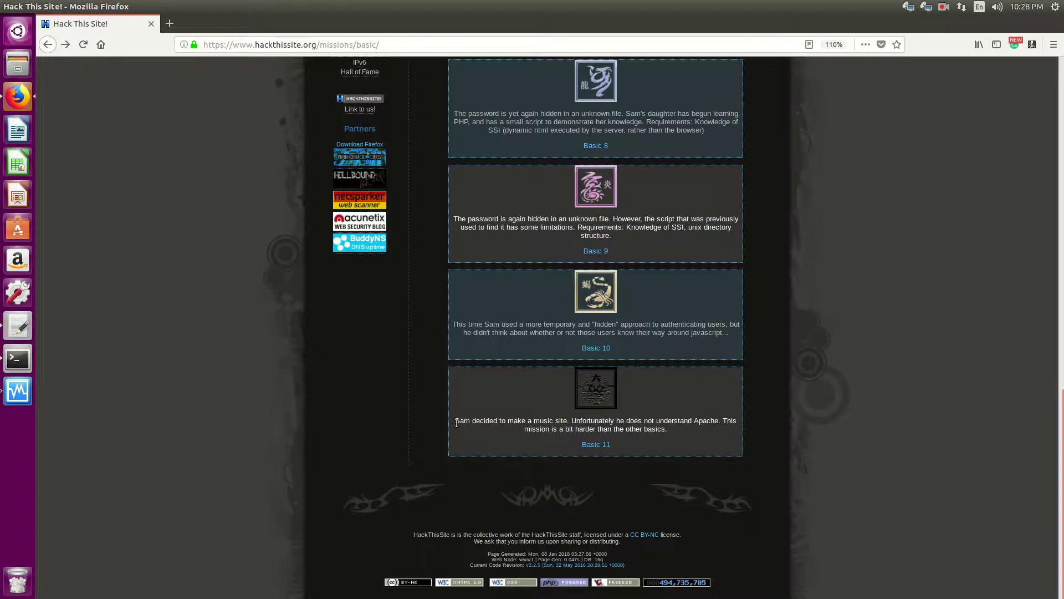
left_click_drag(456, 423, 566, 425)
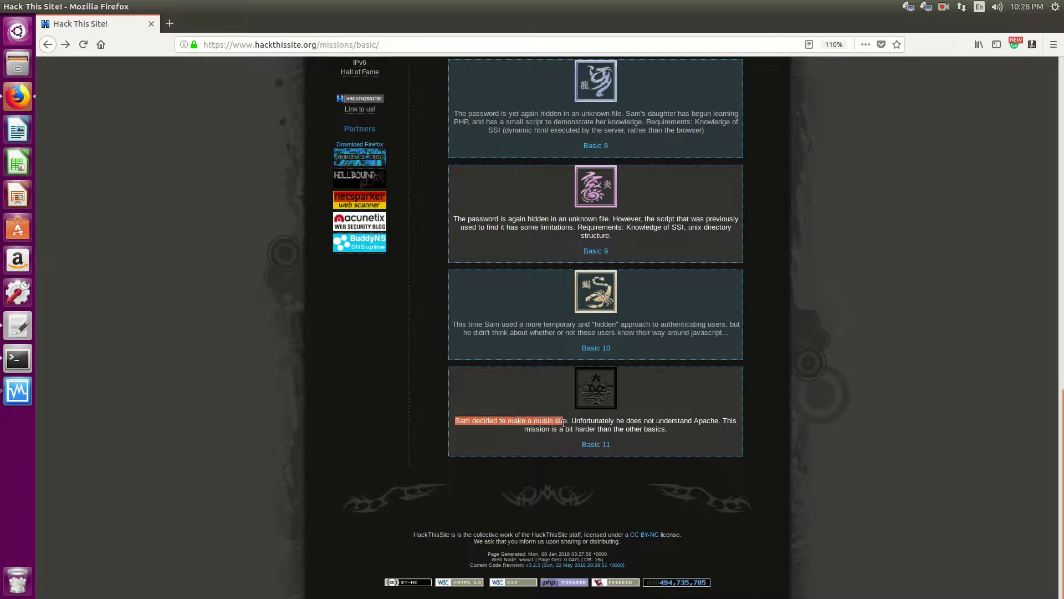
mouse_move(564, 424)
left_mouse_down()
mouse_move(741, 422)
mouse_move(738, 431)
left_mouse_up()
left_click(706, 428)
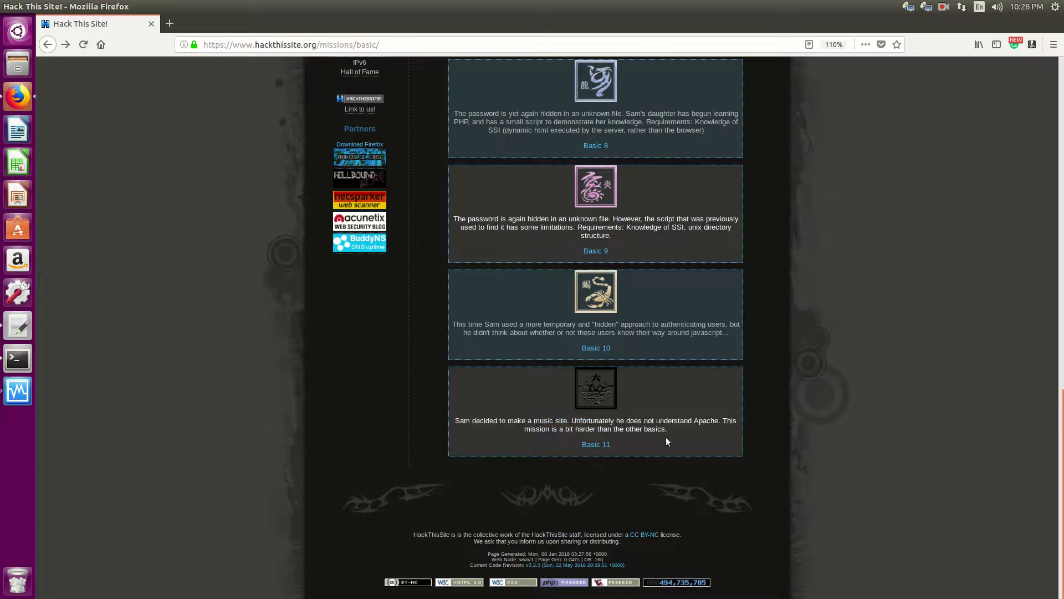
left_click(593, 445)
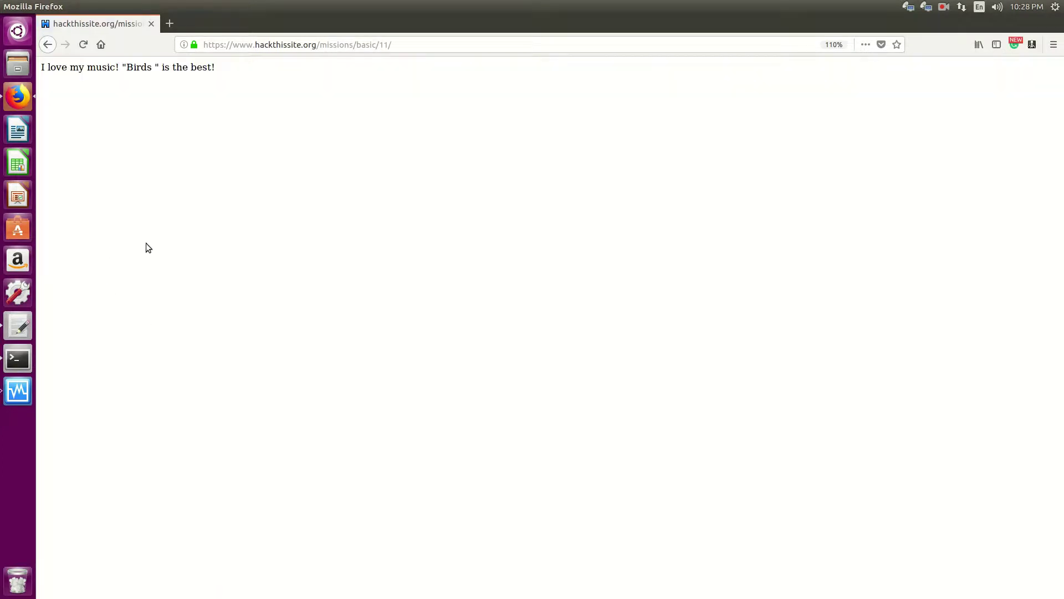
Step: Reload the Basic 11 page three times to cycle its favourite-song message
right_click(281, 107)
left_click(346, 114)
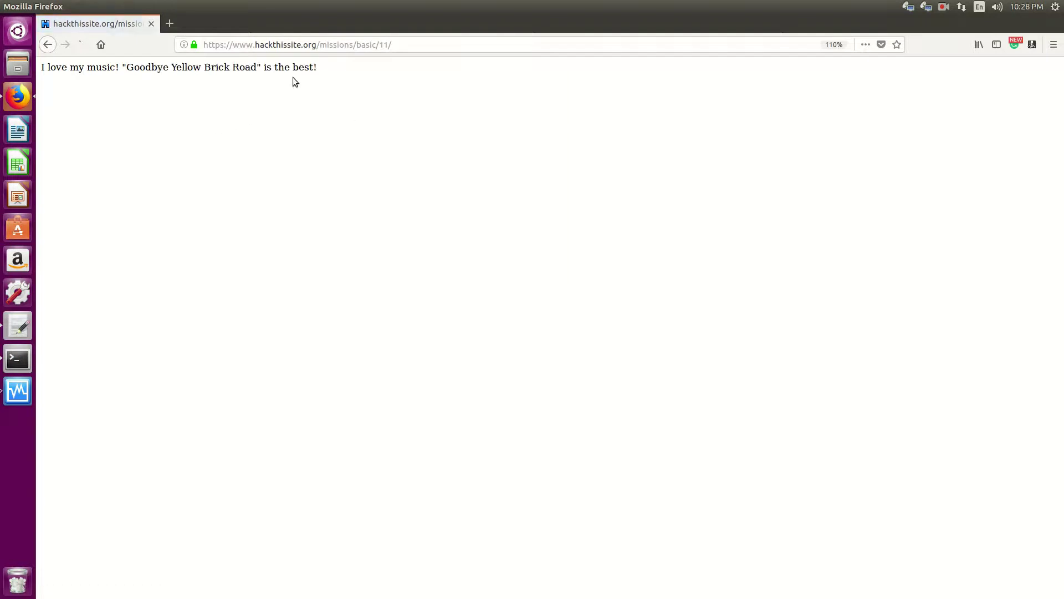
right_click(297, 78)
left_click(369, 91)
right_click(345, 104)
left_click(414, 115)
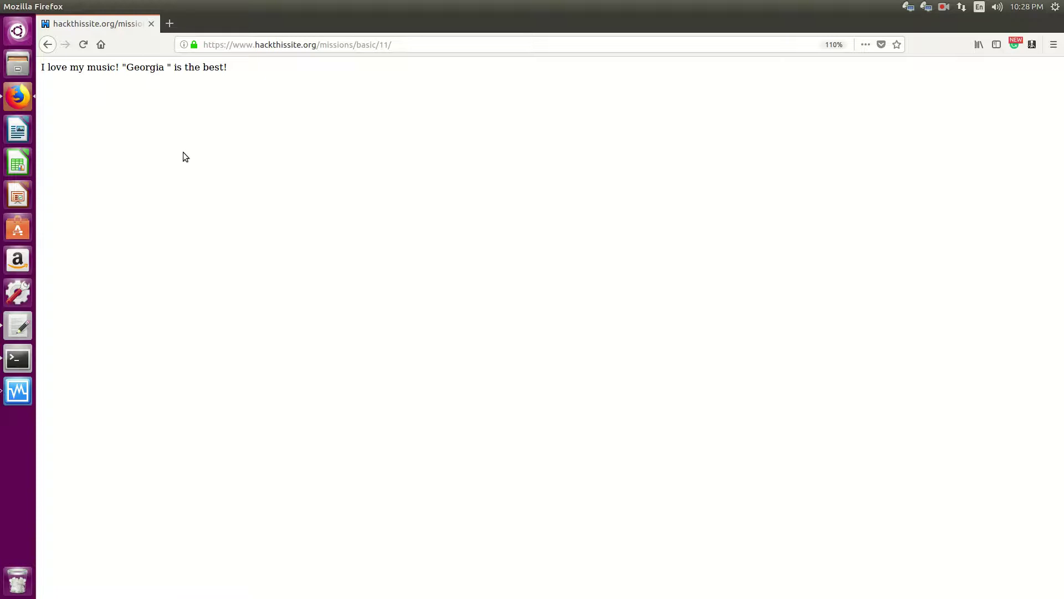
Step: Reload five more times until 'Restless' appears, then view the page source
right_click(173, 149)
left_click(245, 154)
right_click(204, 106)
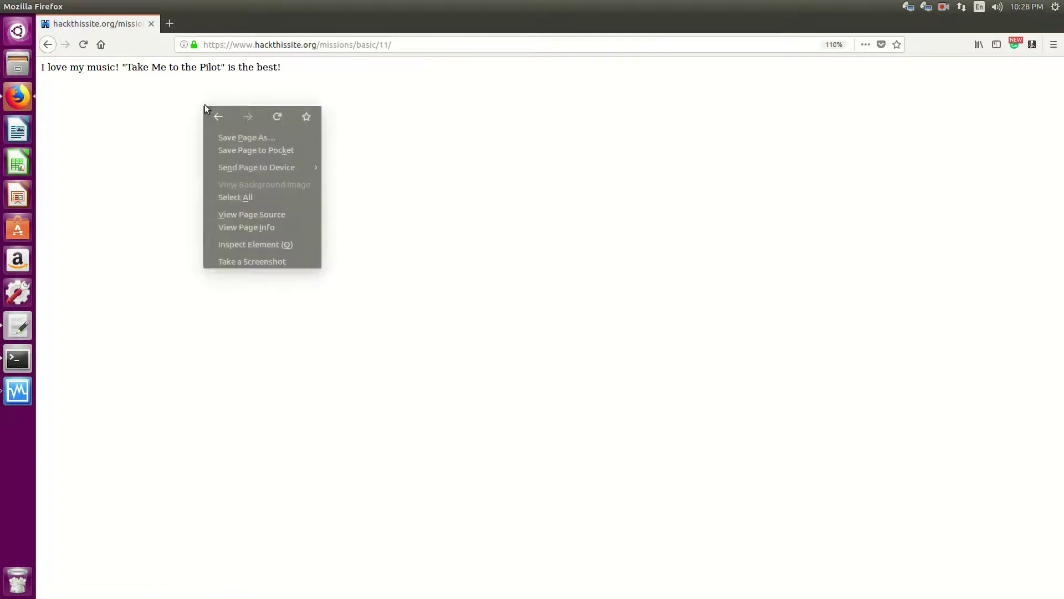
left_click(275, 116)
right_click(225, 120)
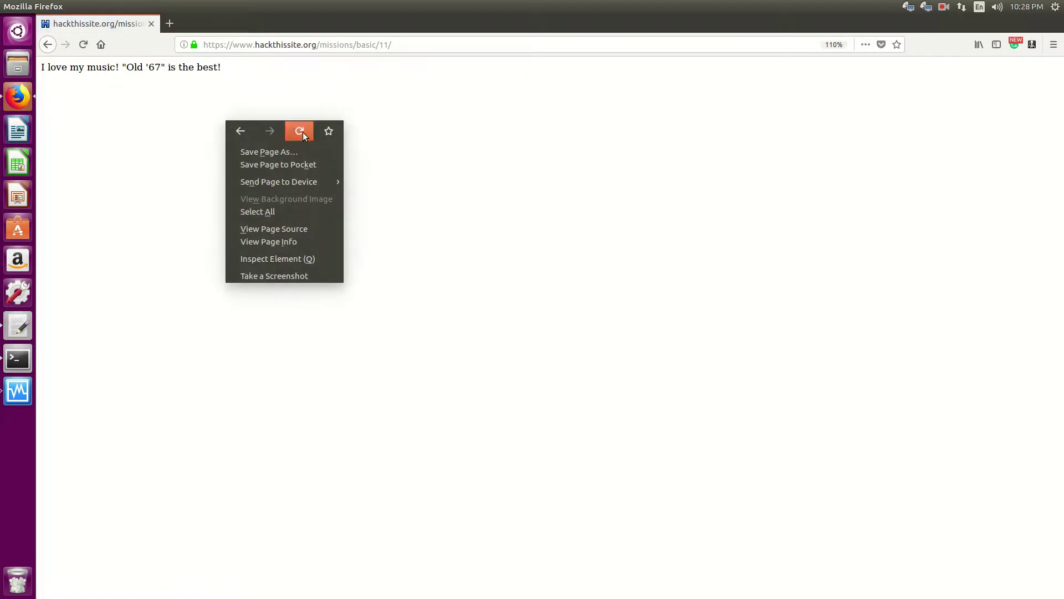
left_click(301, 131)
right_click(225, 124)
left_click(294, 135)
right_click(223, 123)
left_click(298, 141)
right_click(224, 142)
left_click(276, 249)
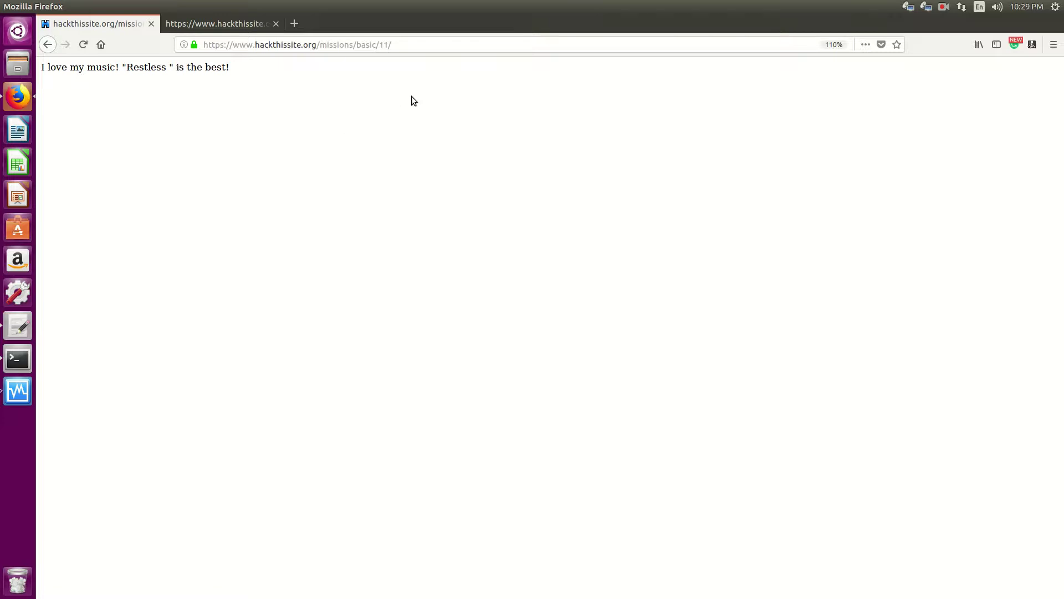
Step: Reload the Basic 11 song page twice more for new song titles
left_click(427, 44)
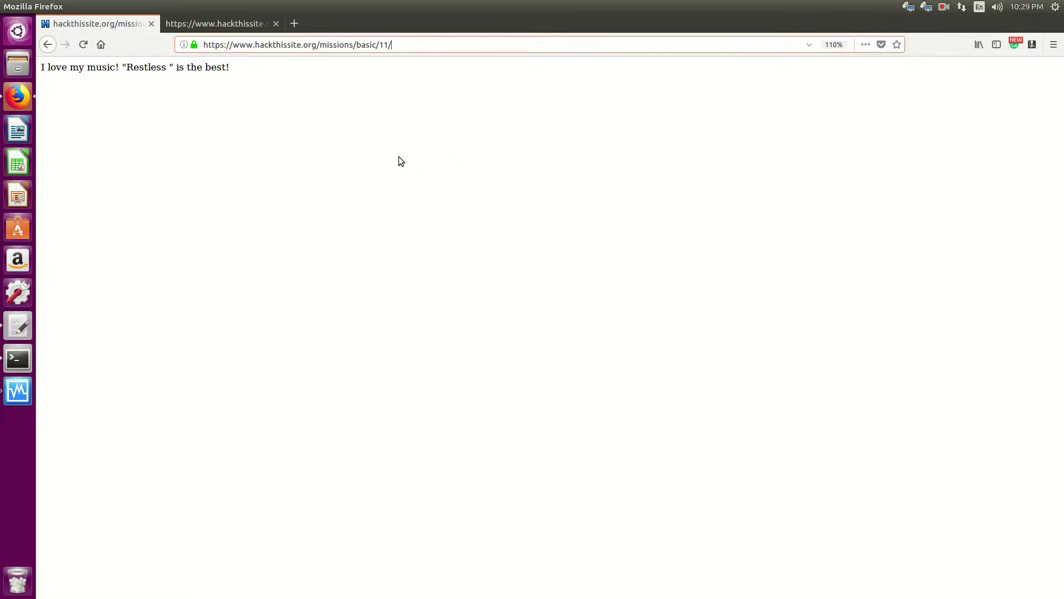
right_click(397, 158)
left_click(472, 168)
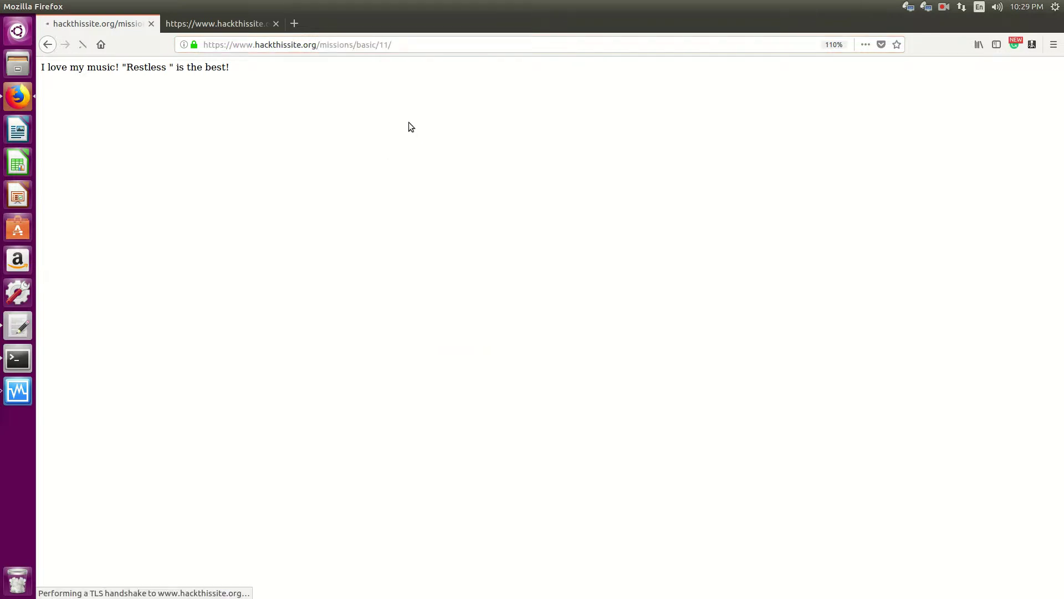
right_click(262, 117)
left_click(337, 128)
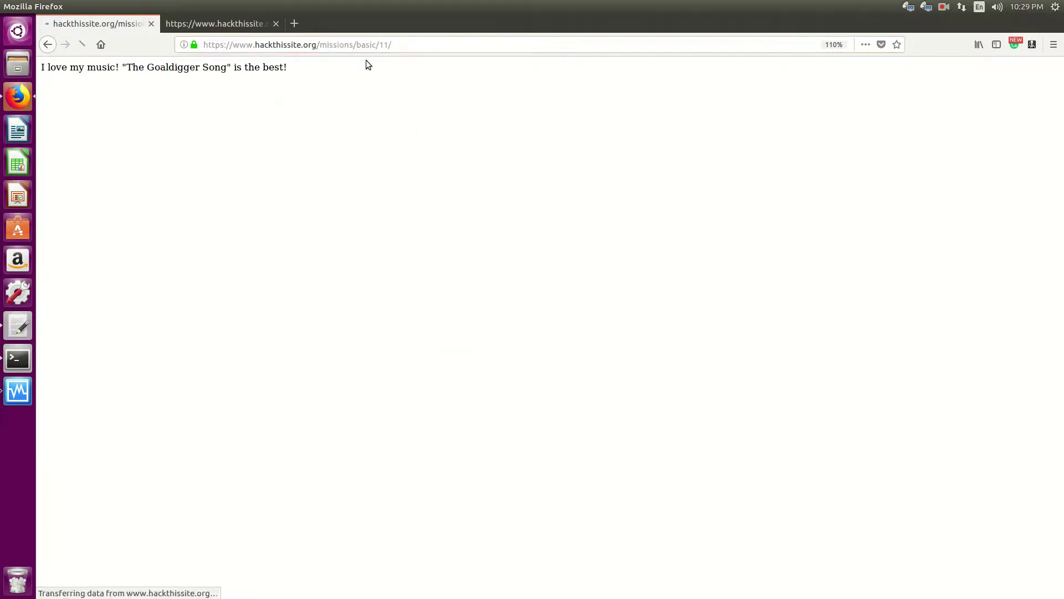
Step: Load basic/11/index.php, retrying from the song page after an error page
left_click(436, 41)
type("index.")
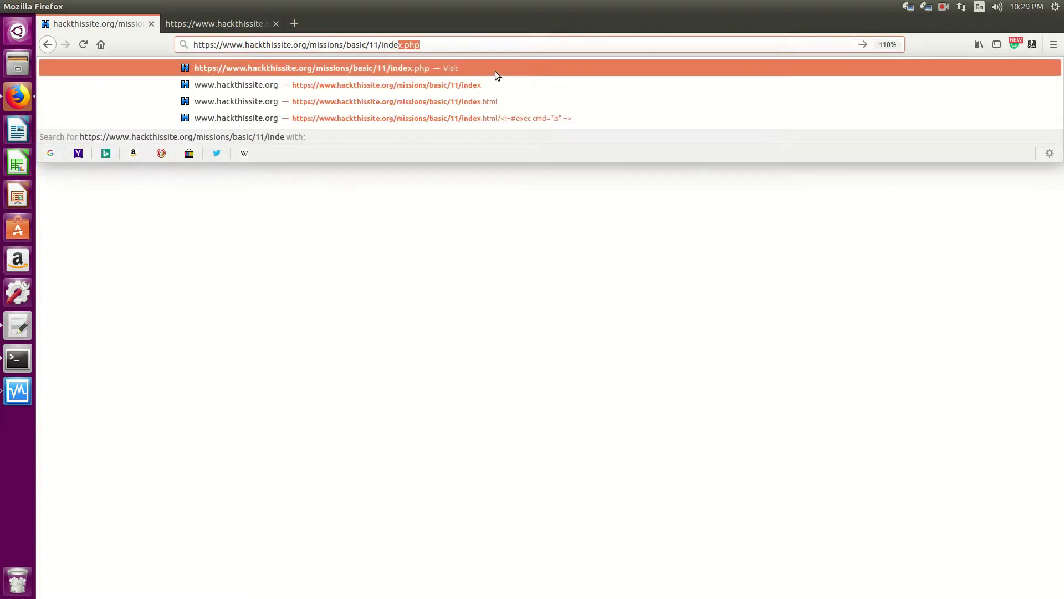
type("php")
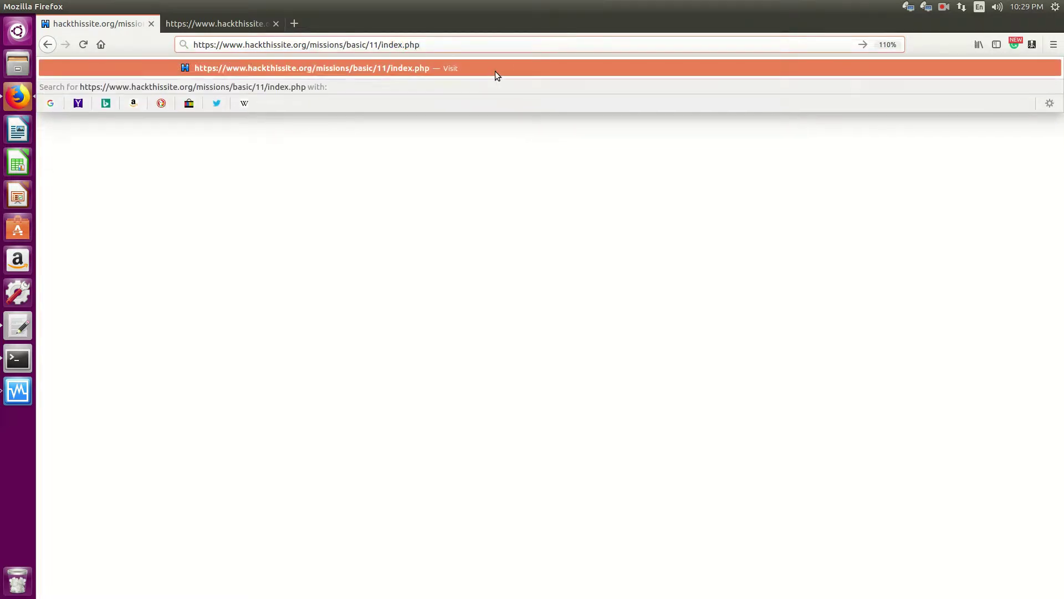
key("Return")
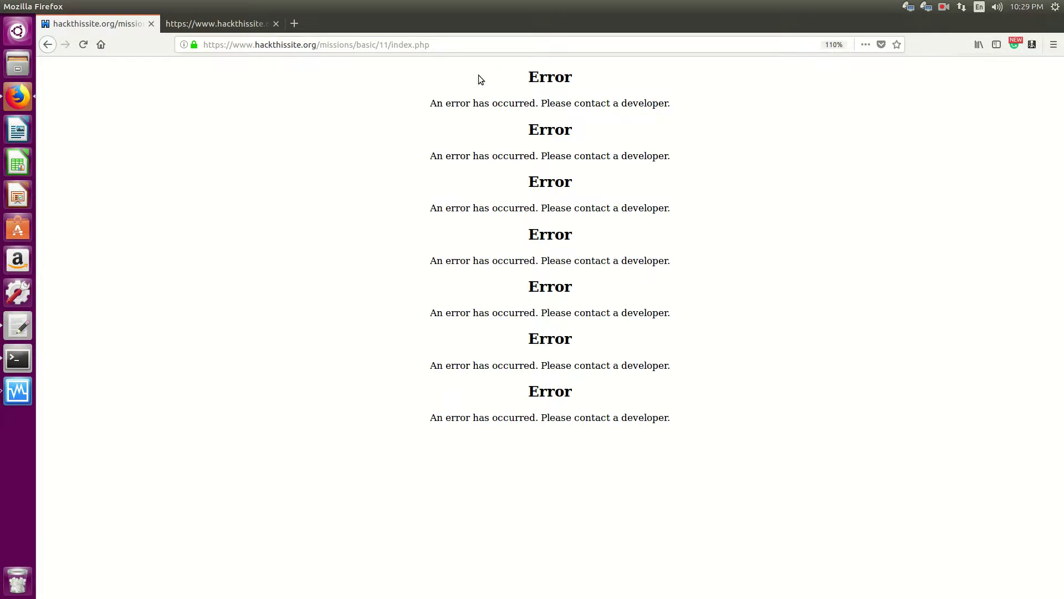
right_click(141, 77)
left_click(212, 89)
left_click(50, 49)
left_click(444, 42)
type("index.")
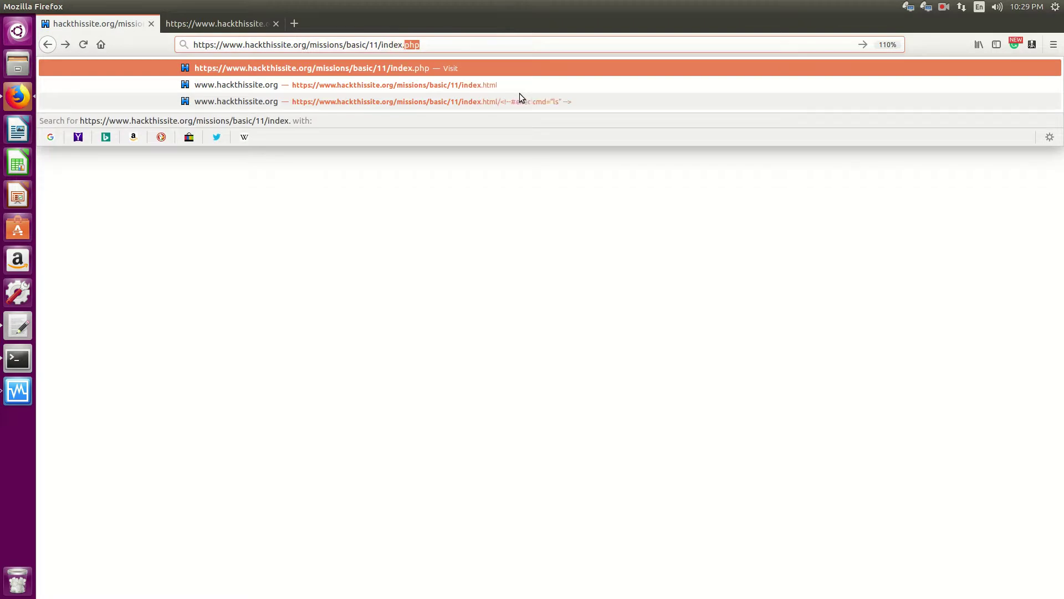
type("php")
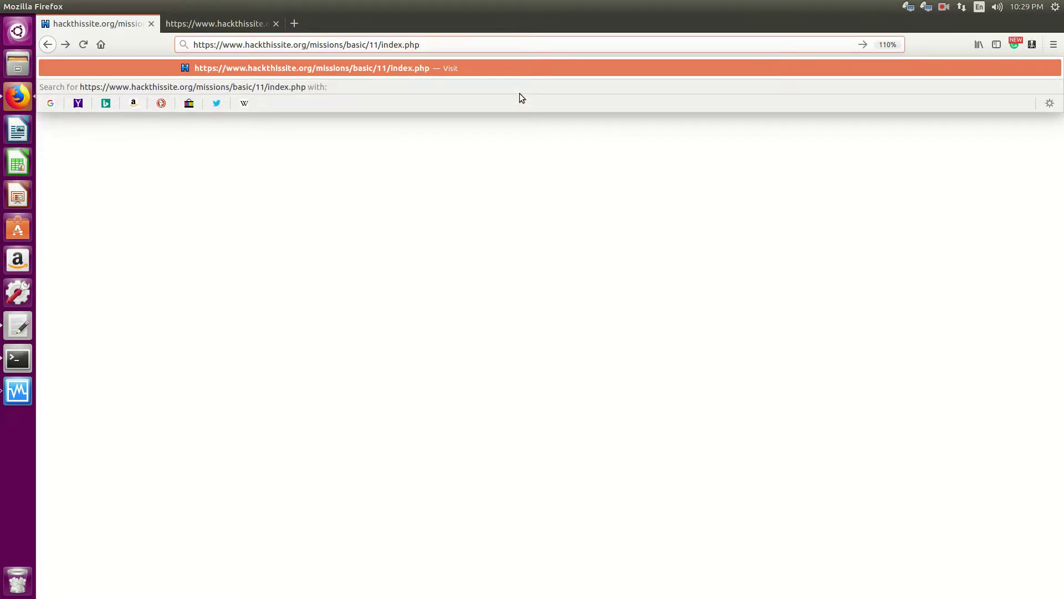
key("Return")
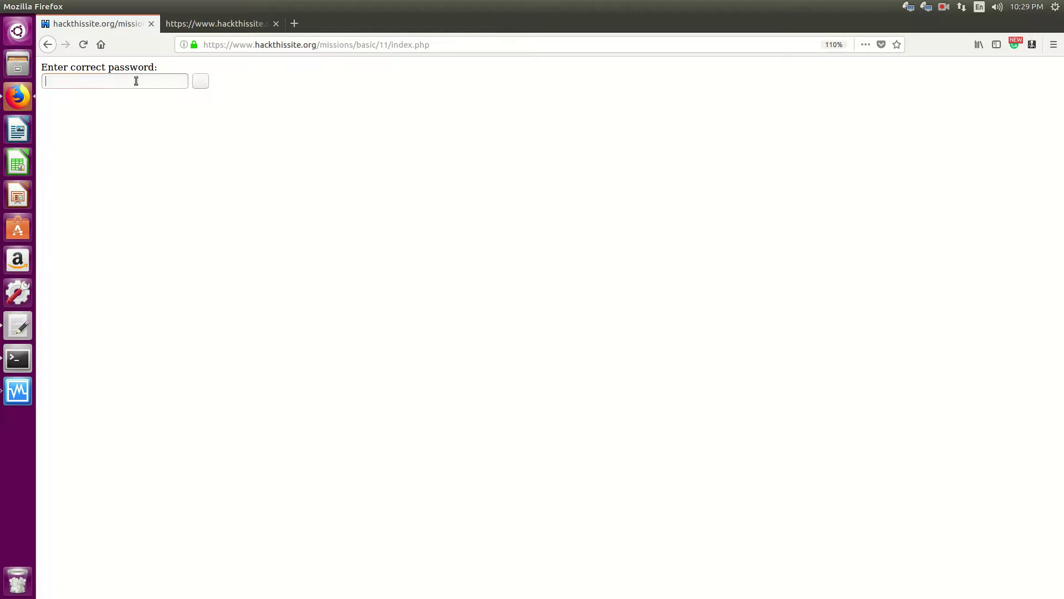
left_click(104, 86)
Step: Return to the song page and reload it five times until it names 'The One'
left_click(47, 45)
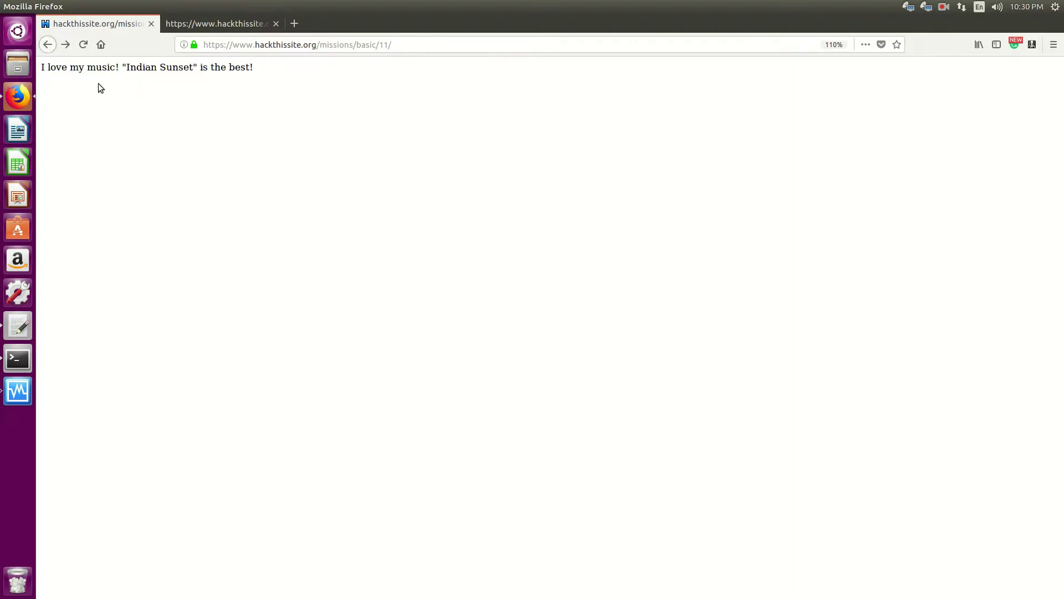
right_click(157, 90)
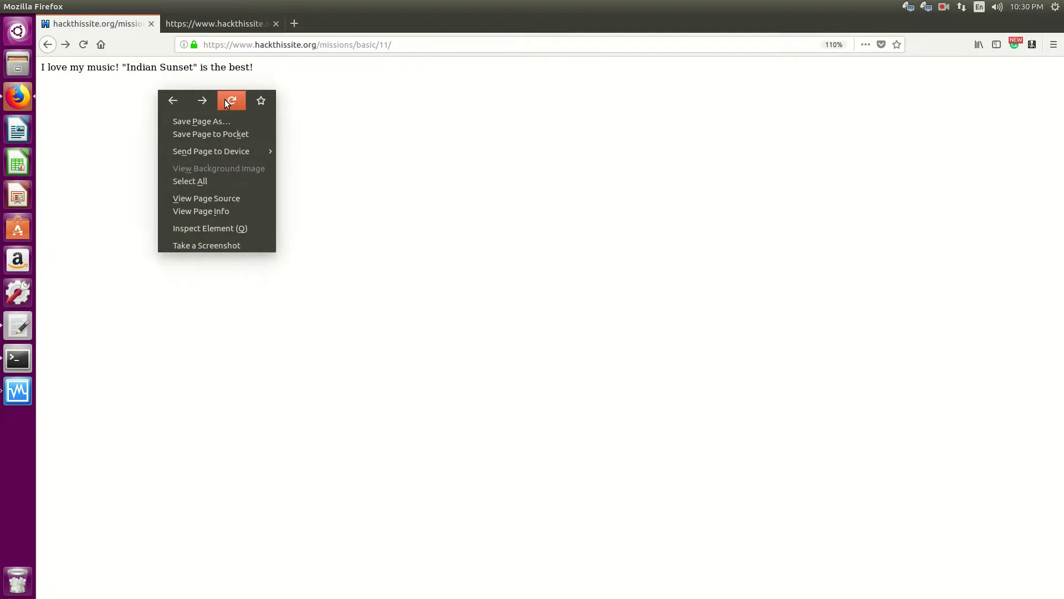
left_click(226, 99)
right_click(211, 103)
left_click(276, 111)
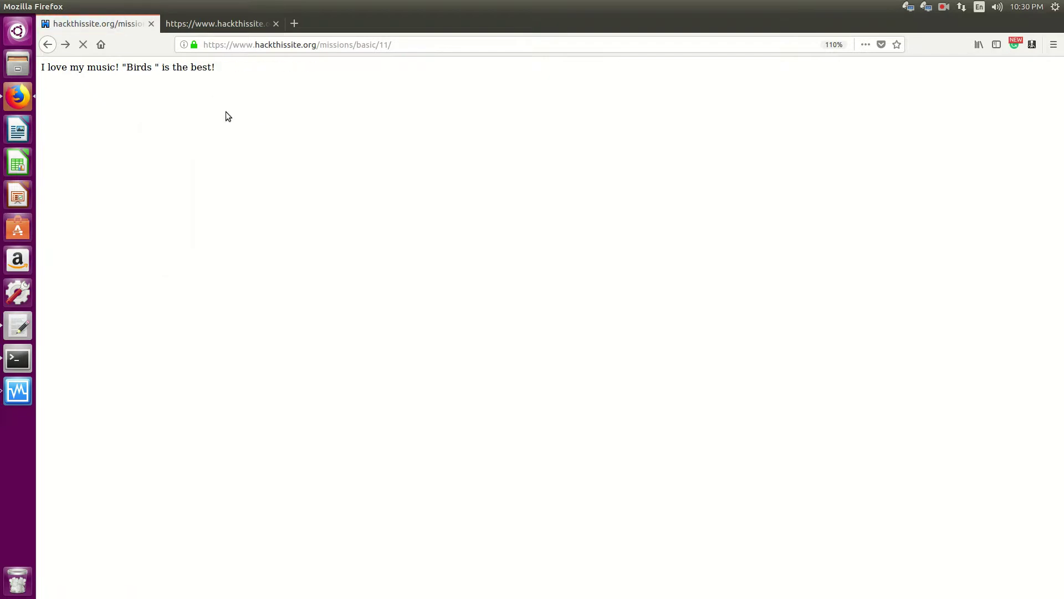
right_click(226, 112)
left_click(292, 122)
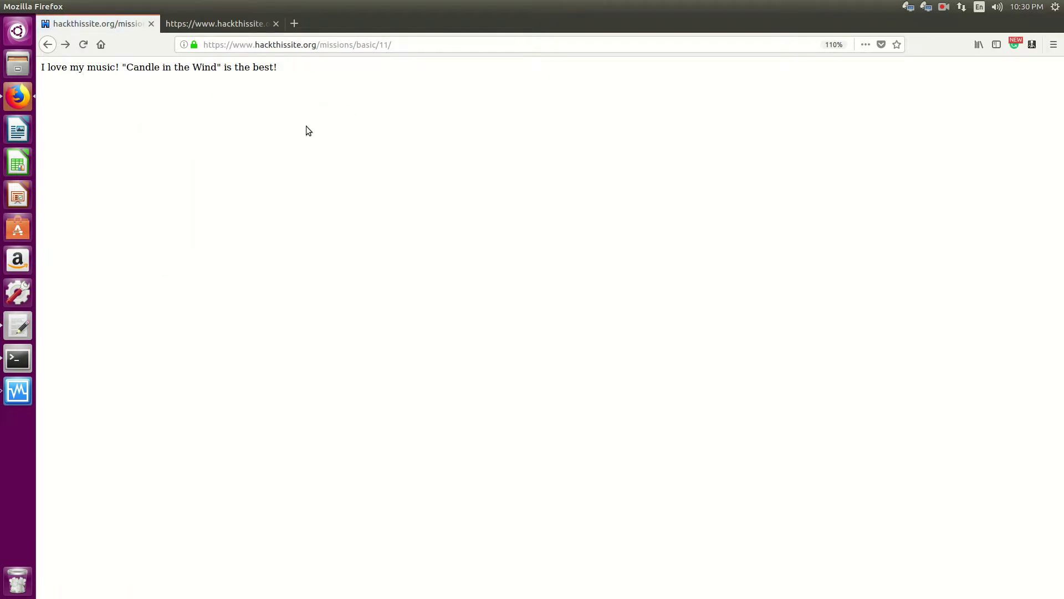
right_click(307, 126)
left_click(380, 135)
right_click(188, 108)
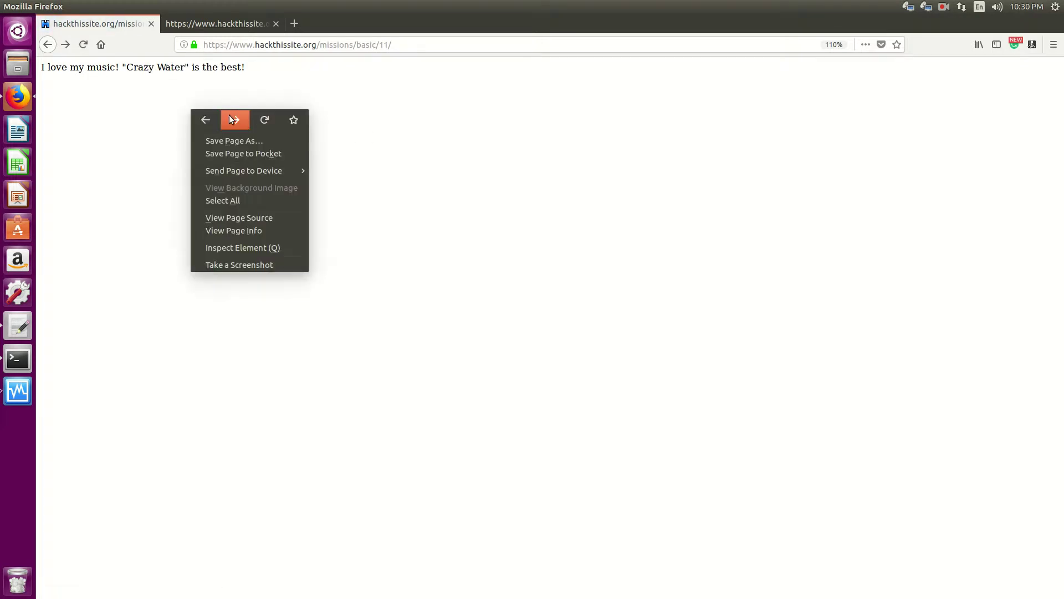
left_click(264, 118)
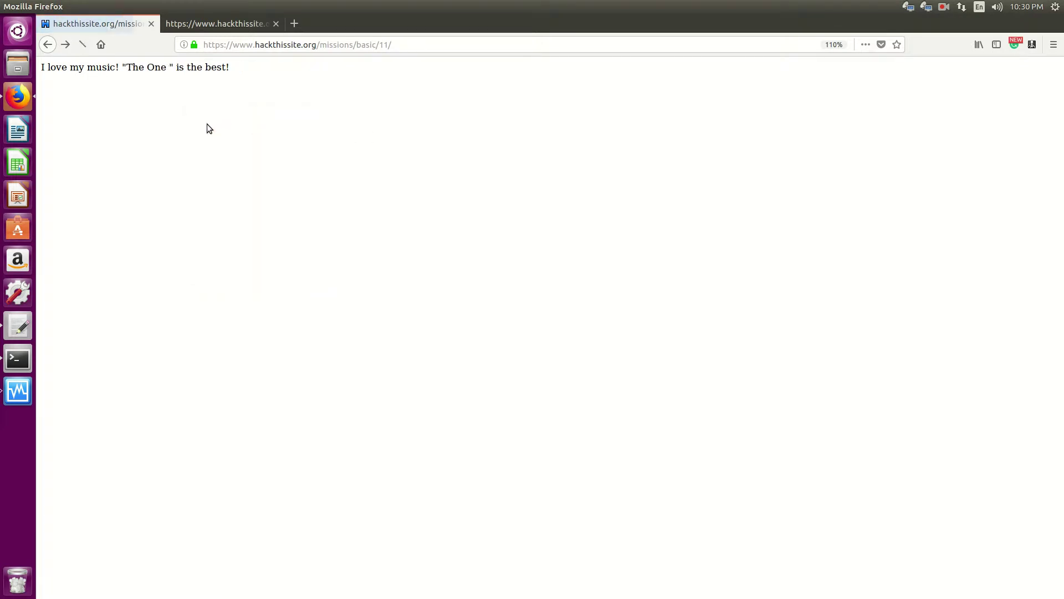
Step: Open the /missions/basic/11/e/ listing and drill into its l, t, o and n subfolders
left_click(439, 45)
type("e/")
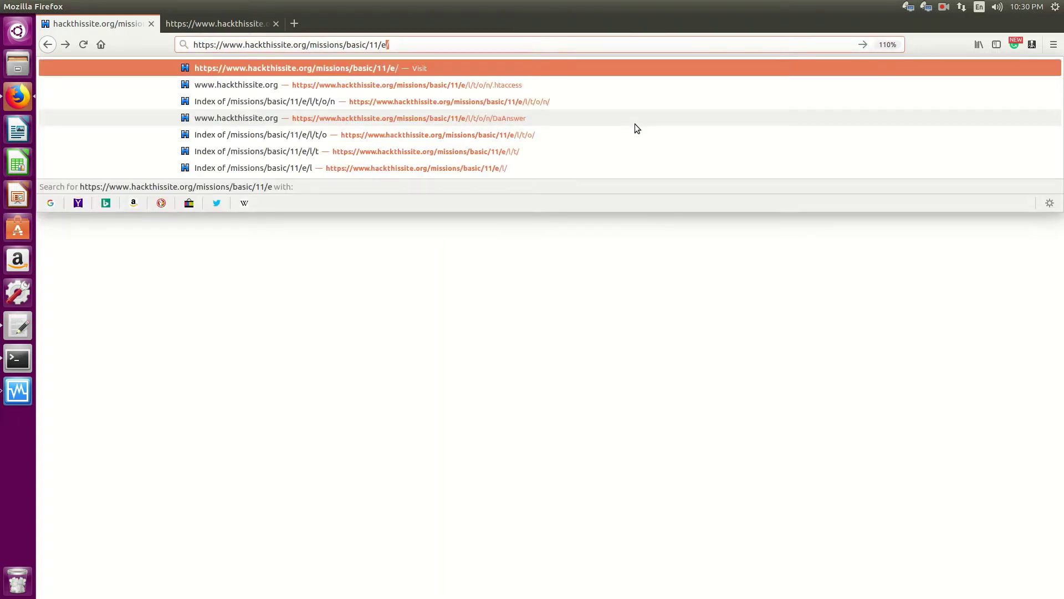
key("Return")
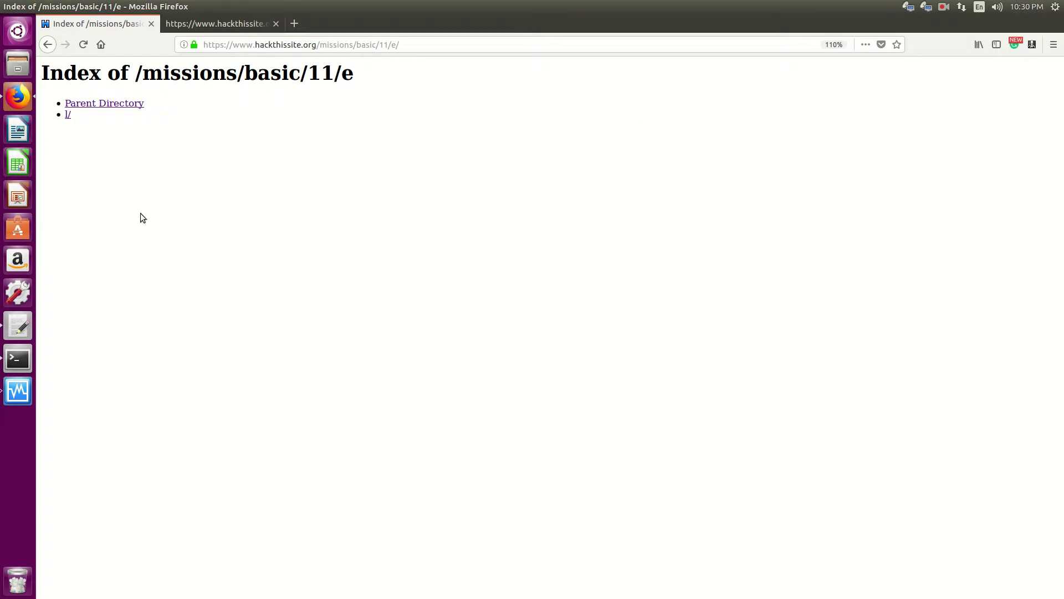
left_click(67, 115)
left_click(68, 115)
left_click(68, 115)
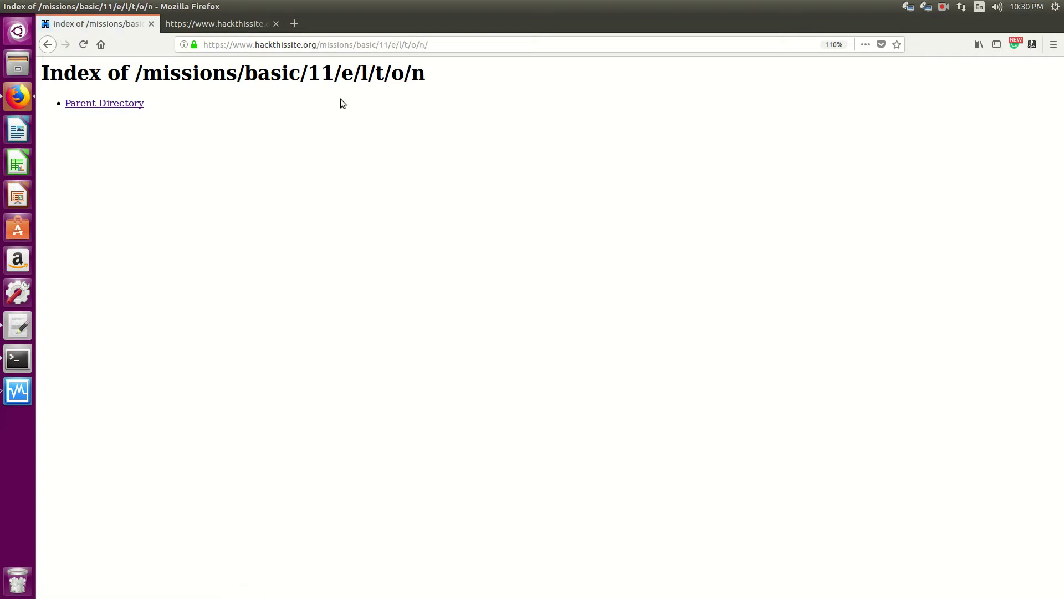
Step: Highlight and deselect the e/l/t/o/n path in the folder heading
mouse_move(341, 73)
left_mouse_down()
mouse_move(439, 74)
mouse_move(351, 78)
left_mouse_up()
left_click(355, 137)
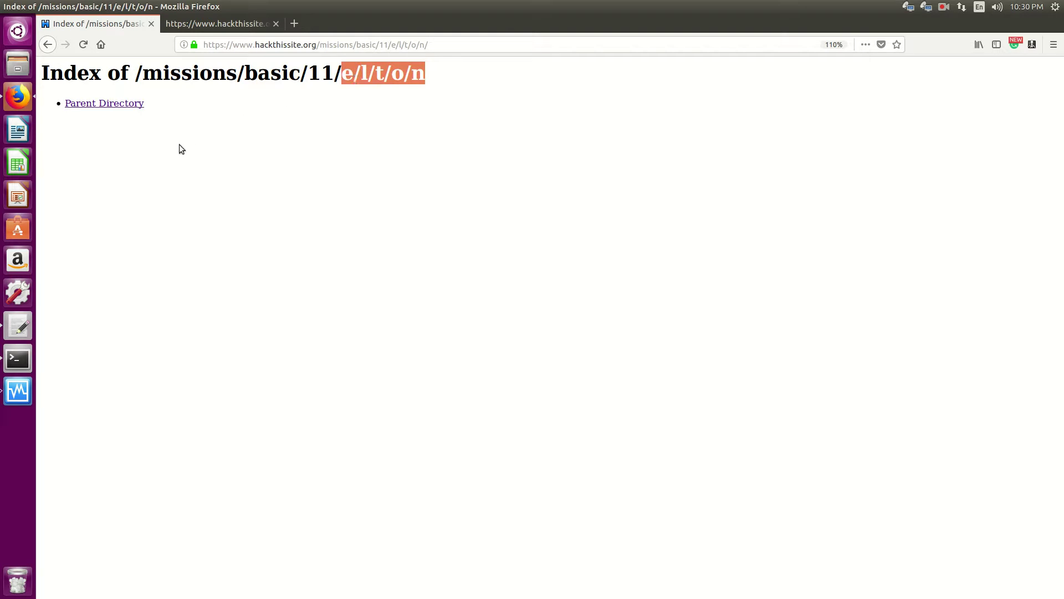
left_click(100, 150)
left_click_drag(453, 80, 132, 70)
left_click(459, 74)
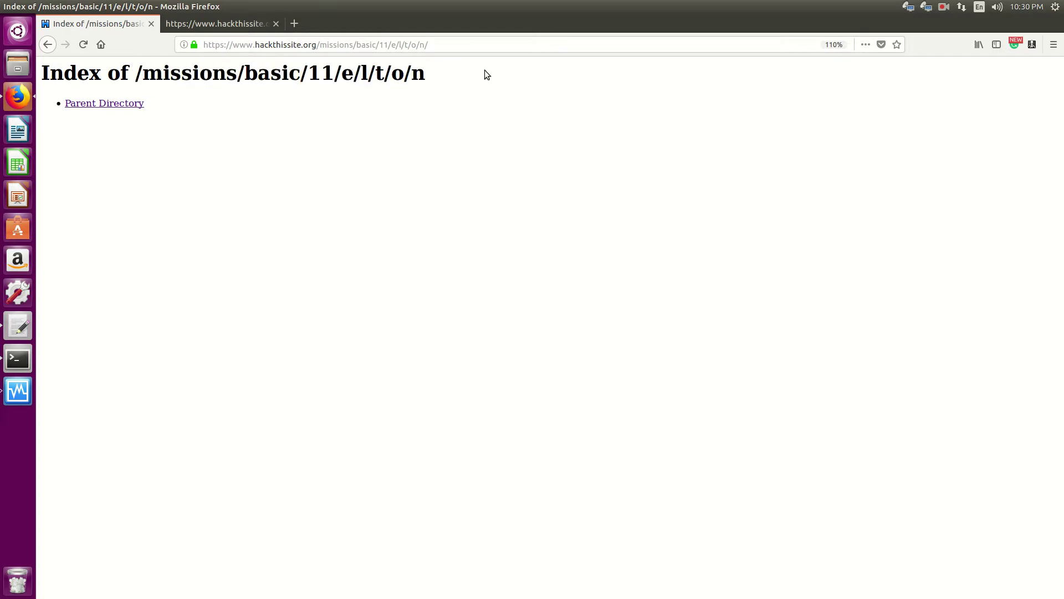
key("ctrl+l")
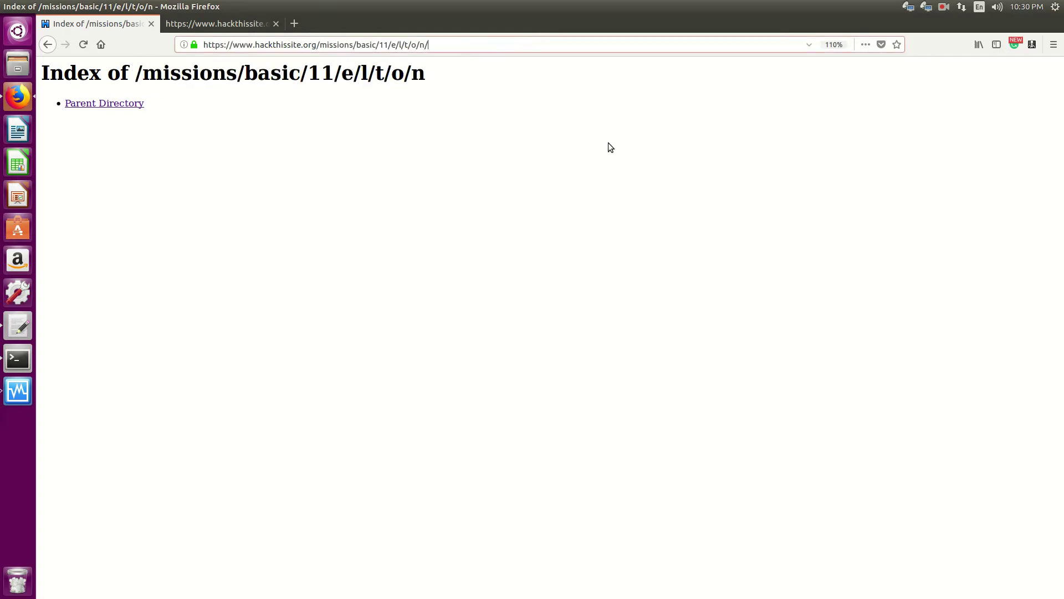
type(".htaccess")
Step: Load the folder's .htaccess file and select DaAnswer in its IndexIgnore rule
key("Return")
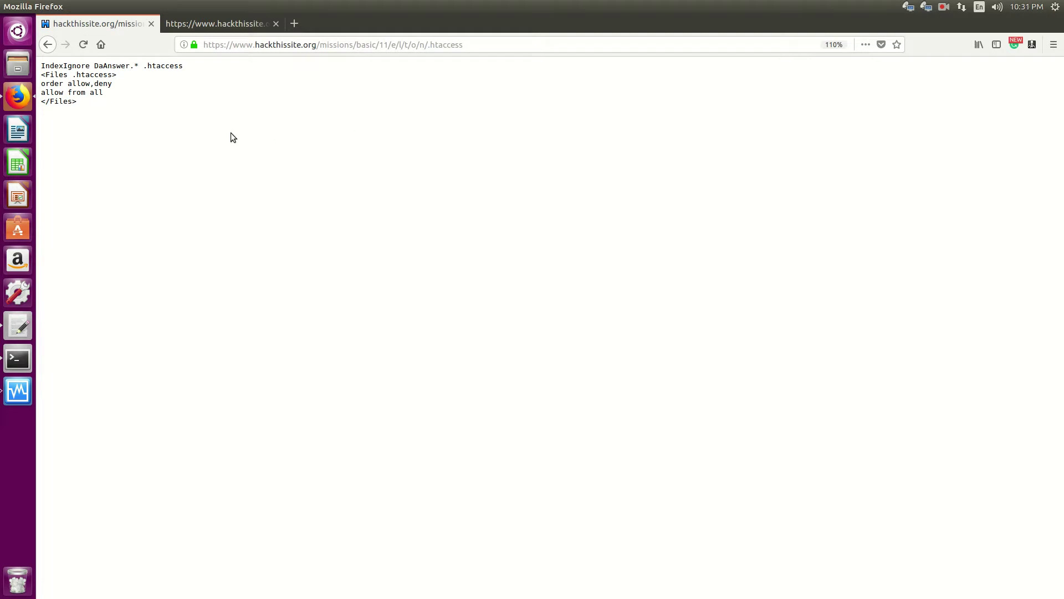
left_click_drag(111, 123, 53, 68)
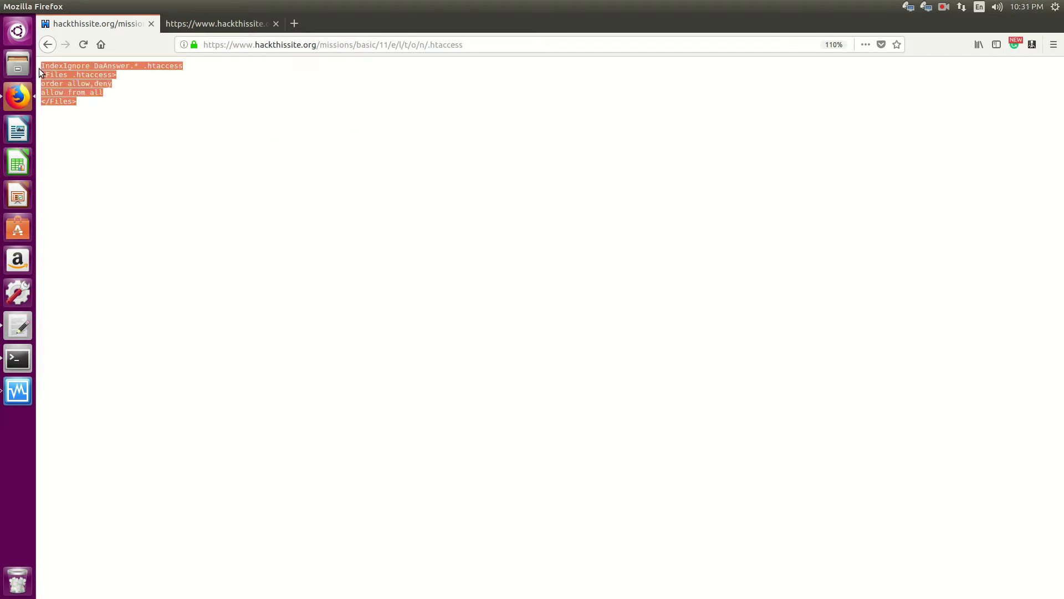
left_click(141, 89)
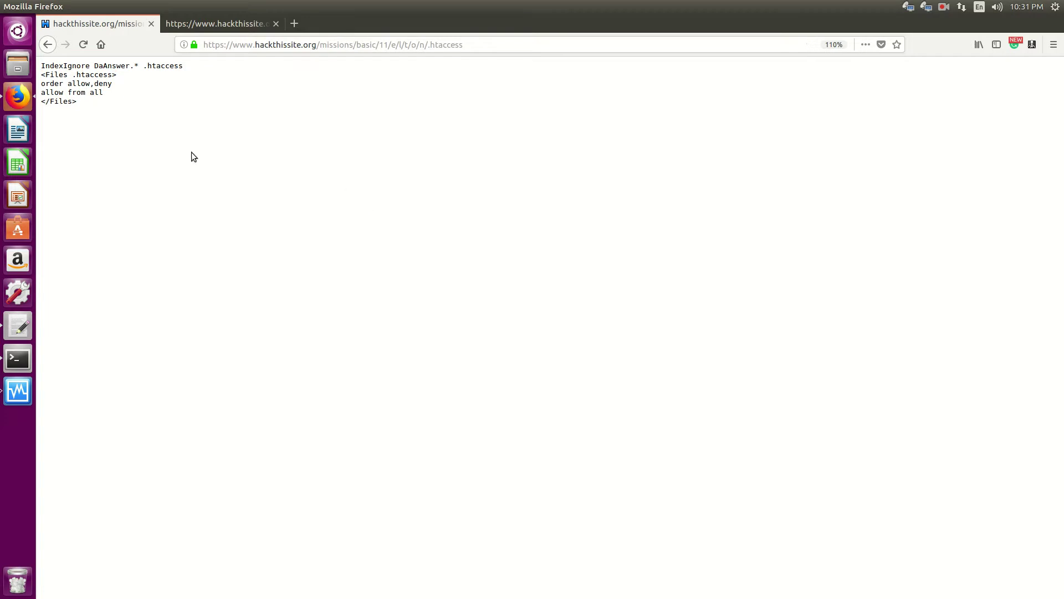
left_click_drag(80, 103, 38, 64)
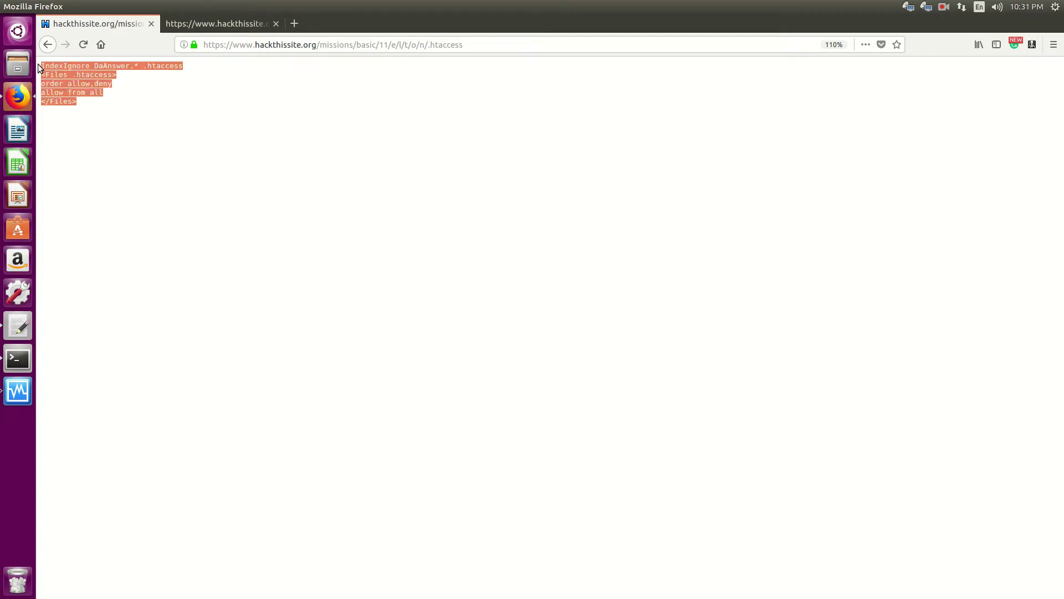
left_click(155, 112)
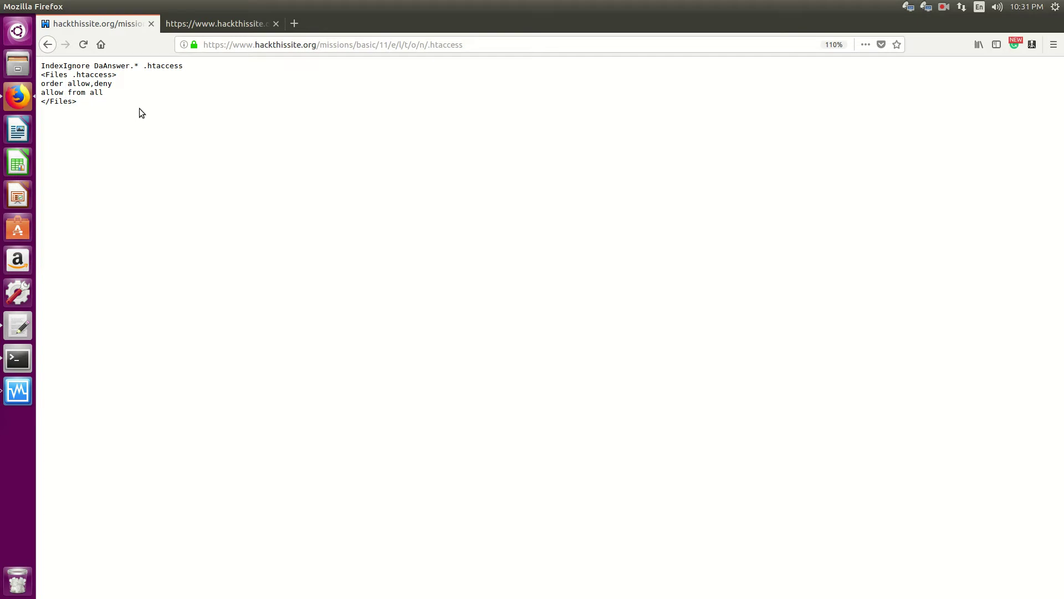
left_click_drag(114, 116, 41, 65)
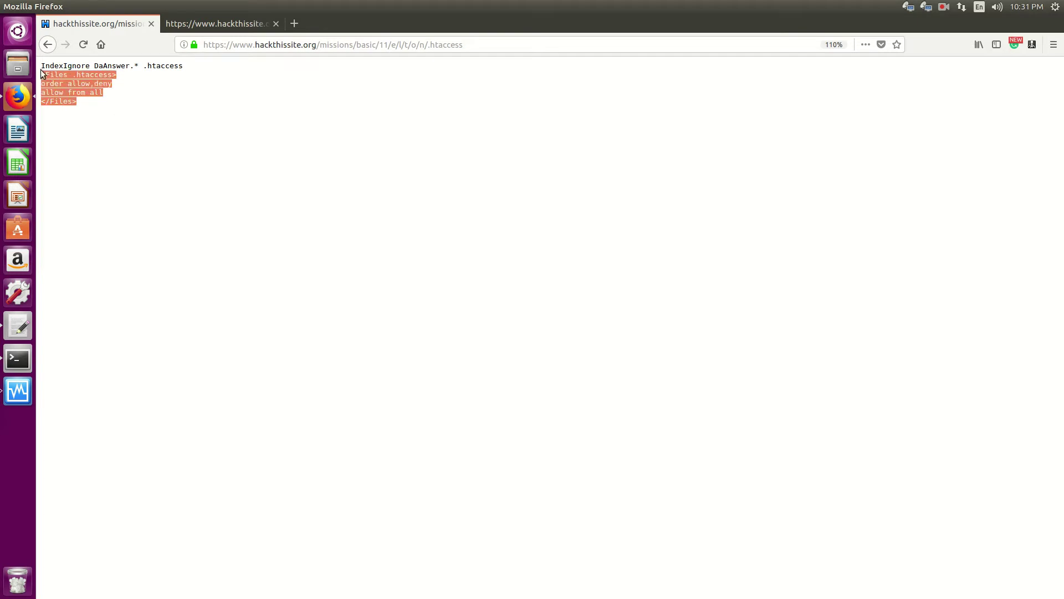
left_click(140, 110)
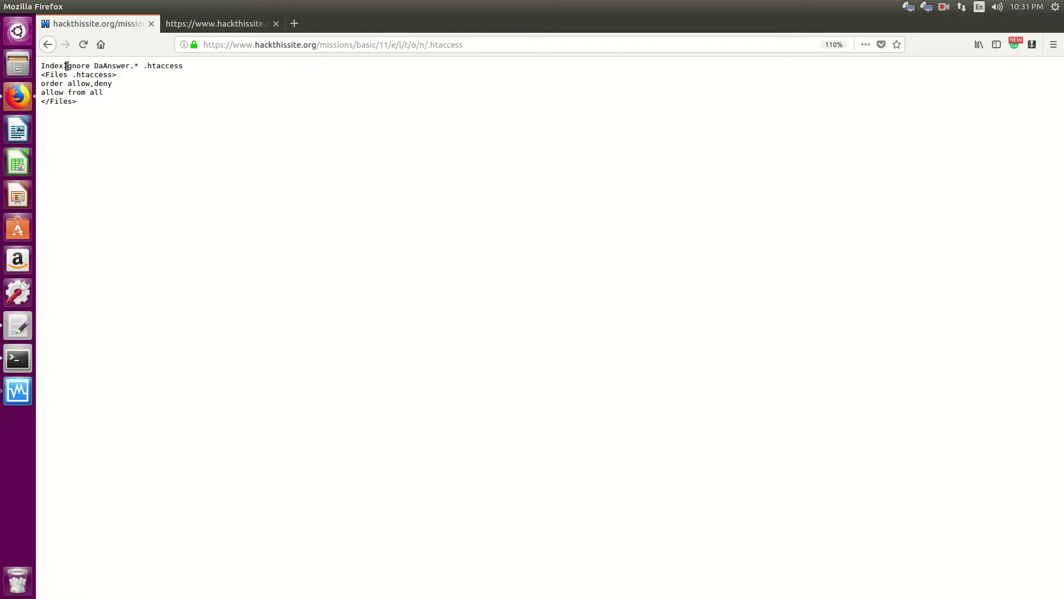
left_click_drag(94, 66, 134, 66)
Step: Copy the name DaAnswer and open that file in place of .htaccess
right_click(118, 66)
left_click(147, 73)
left_click(477, 45)
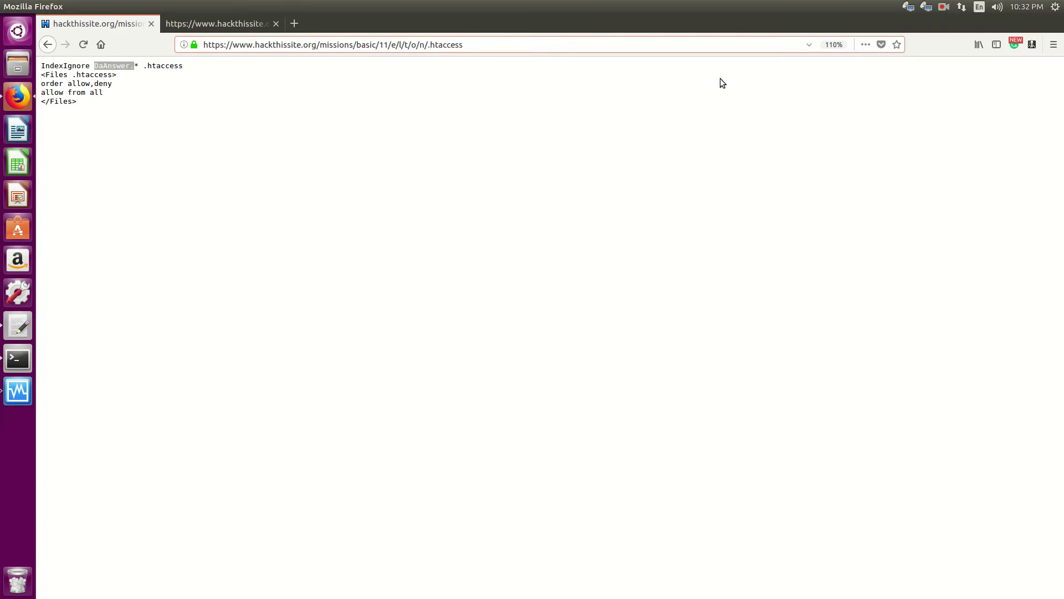
key("BackSpace")
key("BackSpace")
key("BackSpace")
key("BackSpace")
key("BackSpace")
key("BackSpace")
type("DaAnswer.")
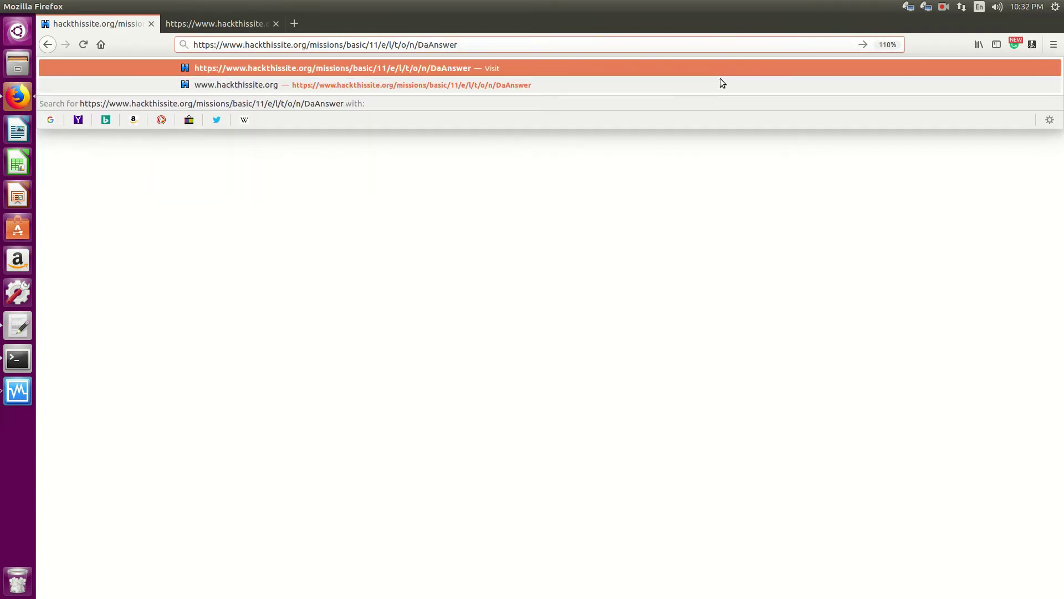
key("Return")
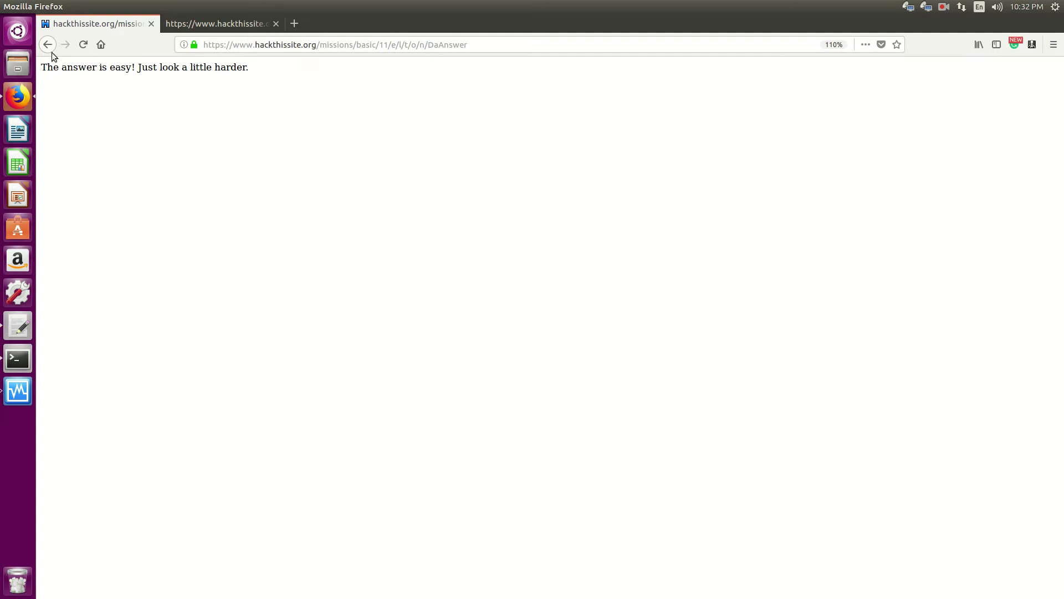
Step: Trim the address back to /missions/basic/11/ and load the mission folder
left_click(359, 45)
key("shift+End")
key("BackSpace")
type("aic")
key("BackSpace")
key("BackSpace")
type("sic")
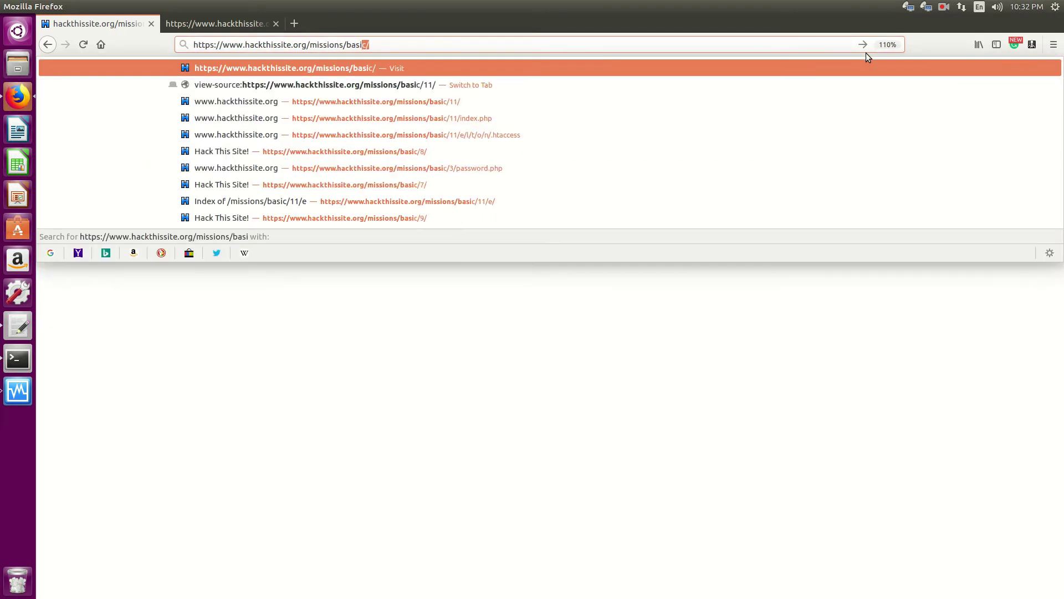
type("/11/")
key("Return")
type("index.php")
Step: Load index.php, submit a password, and decline Firefox's offer to save it
key("Return")
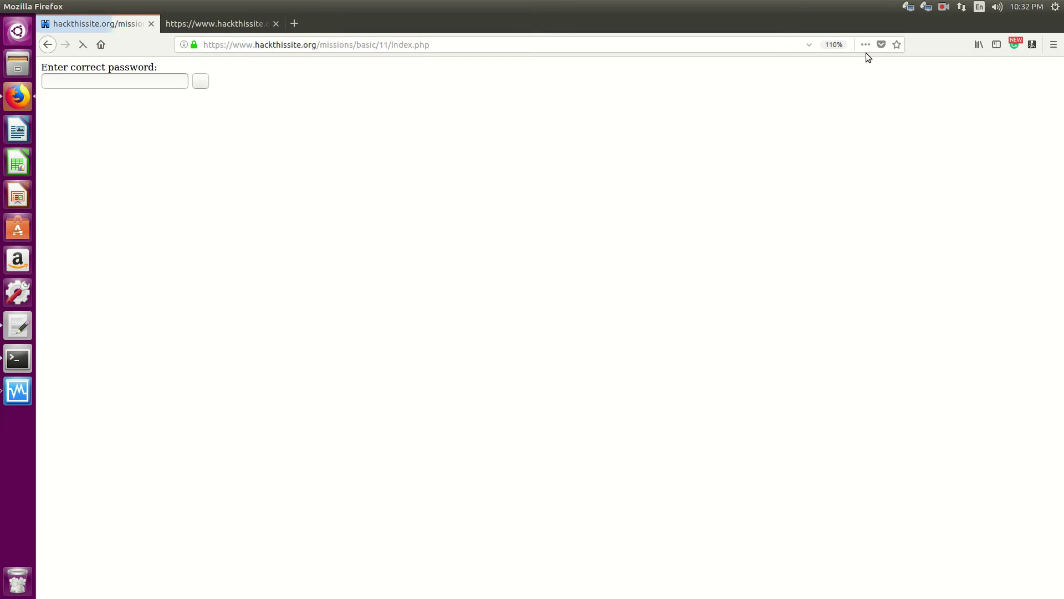
left_click(164, 84)
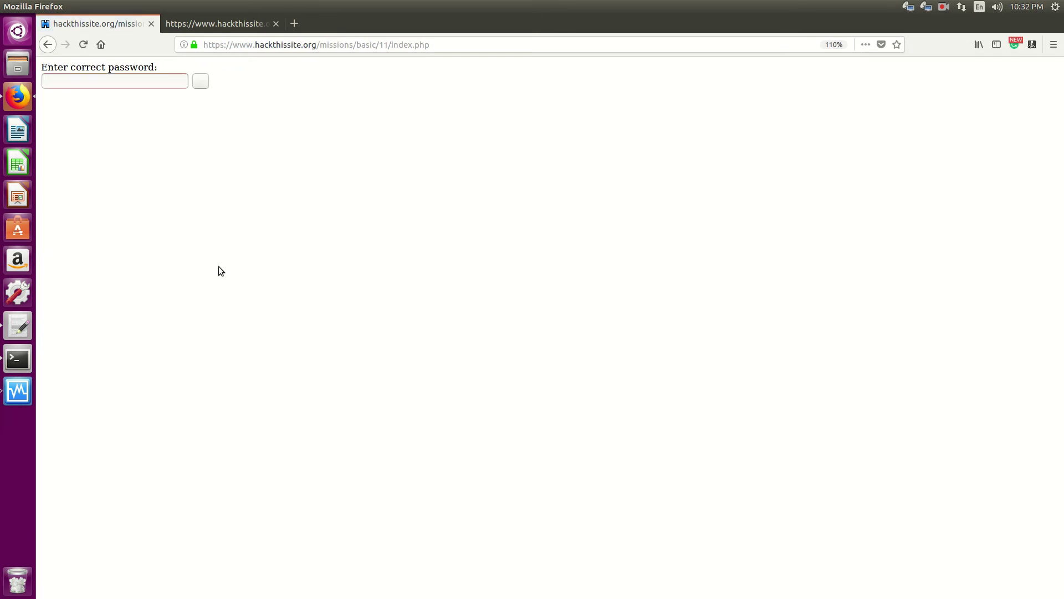
type("***")
left_click(200, 81)
left_click(238, 160)
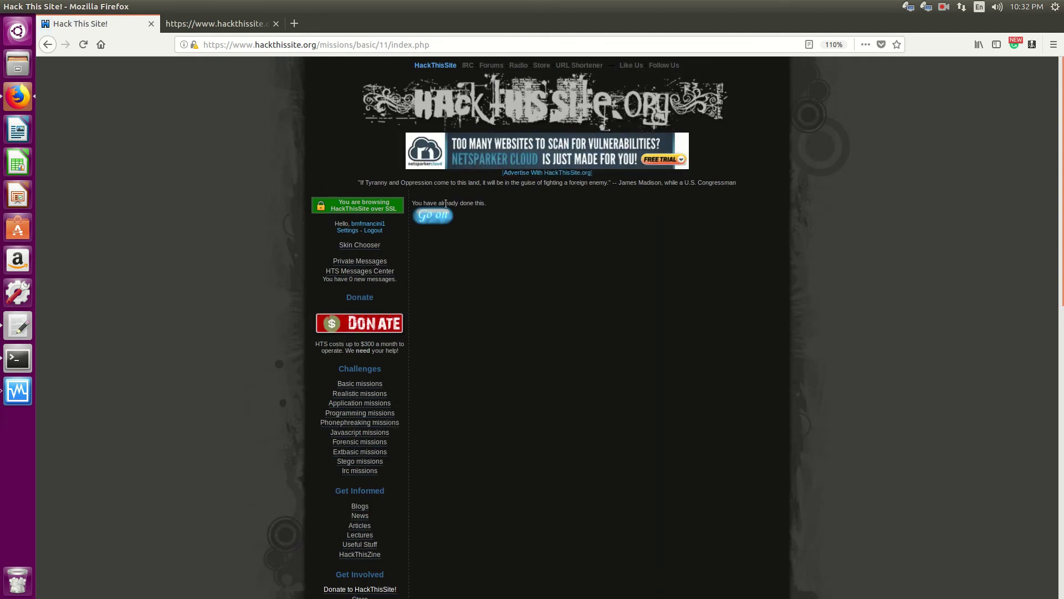
Step: Highlight the 'You have already done this.' message, then clear the selection
left_click_drag(491, 204, 444, 203)
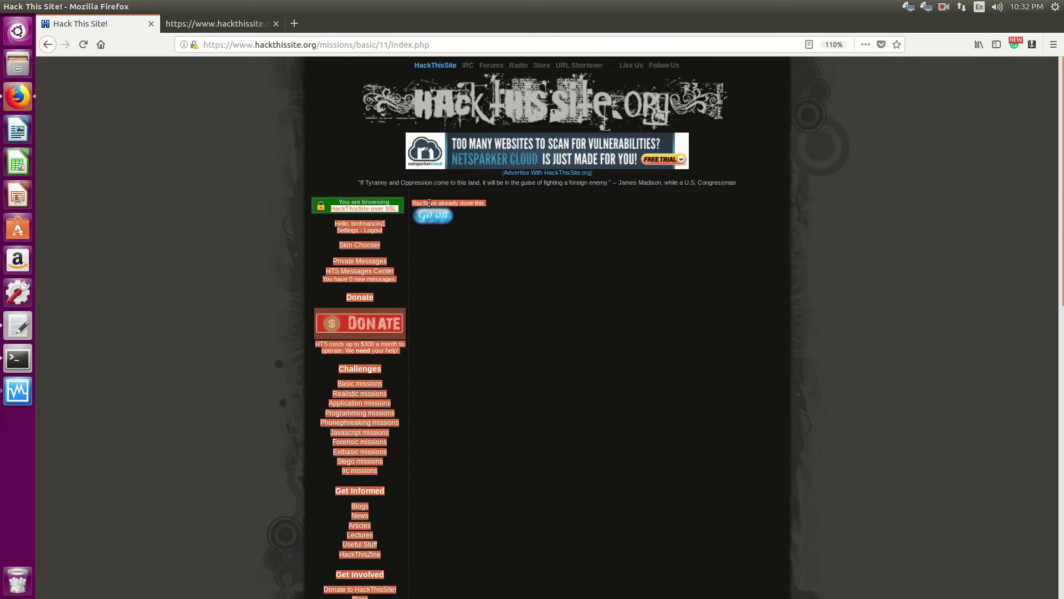
left_click_drag(443, 203, 410, 204)
left_click(507, 220)
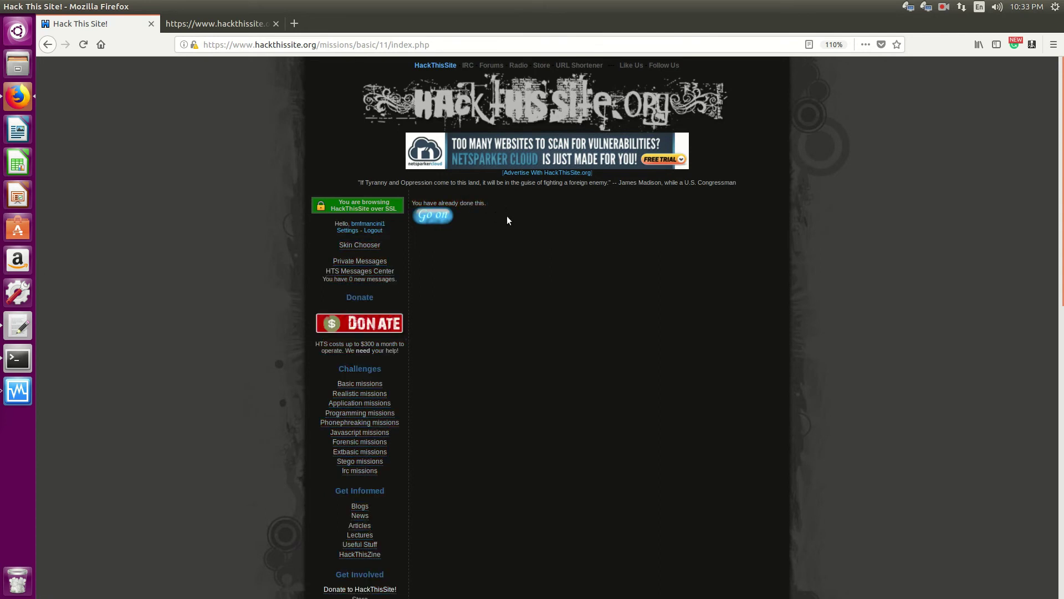